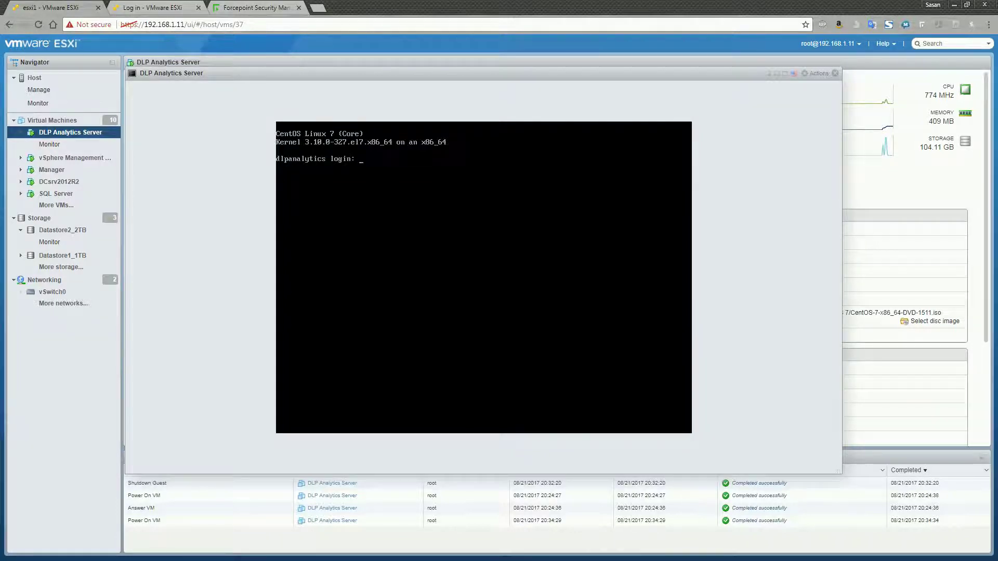
- Enter root as the username at the CentOS login prompt
text(root)
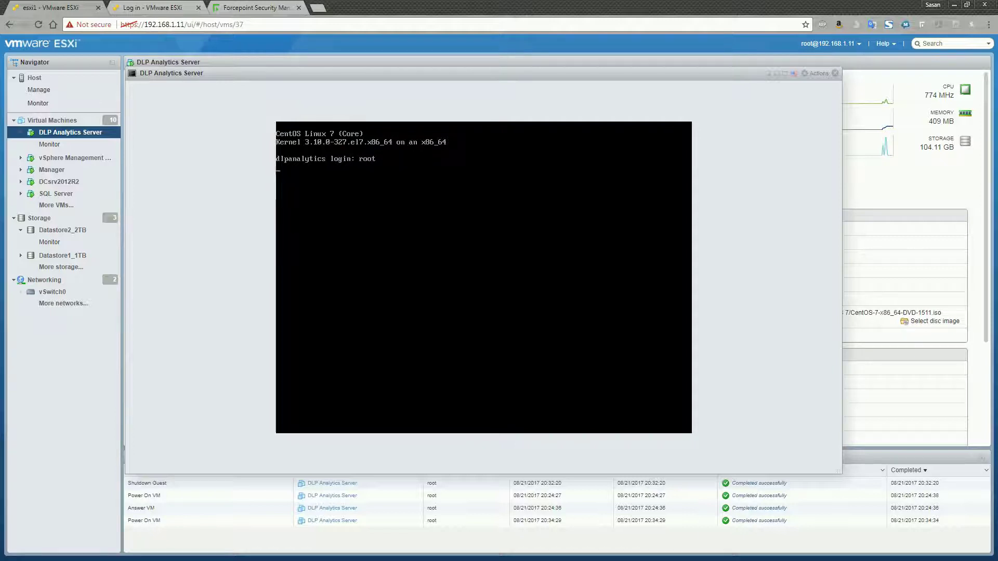
- Log in as root with the password and list the home directory
key(Return)
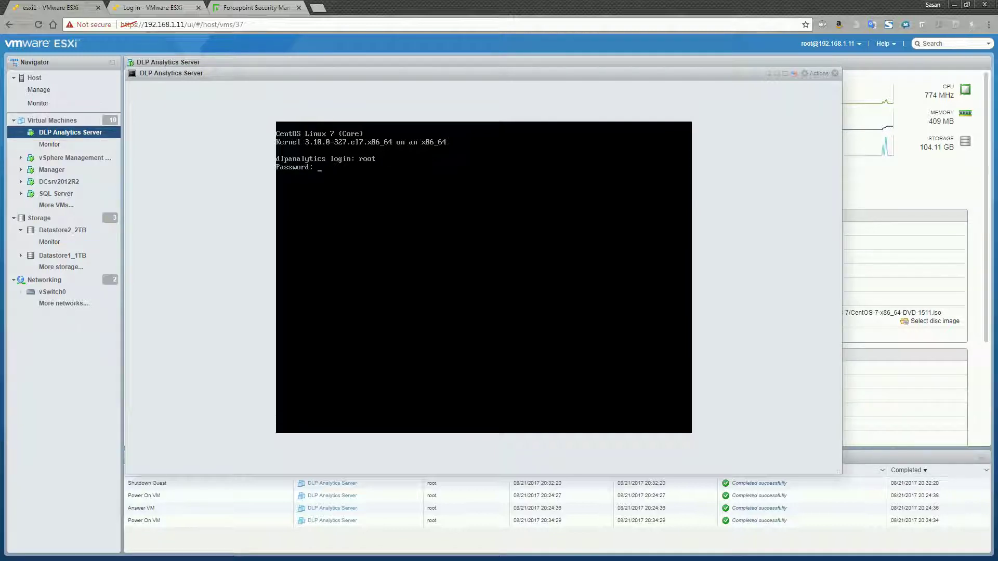
key(Return)
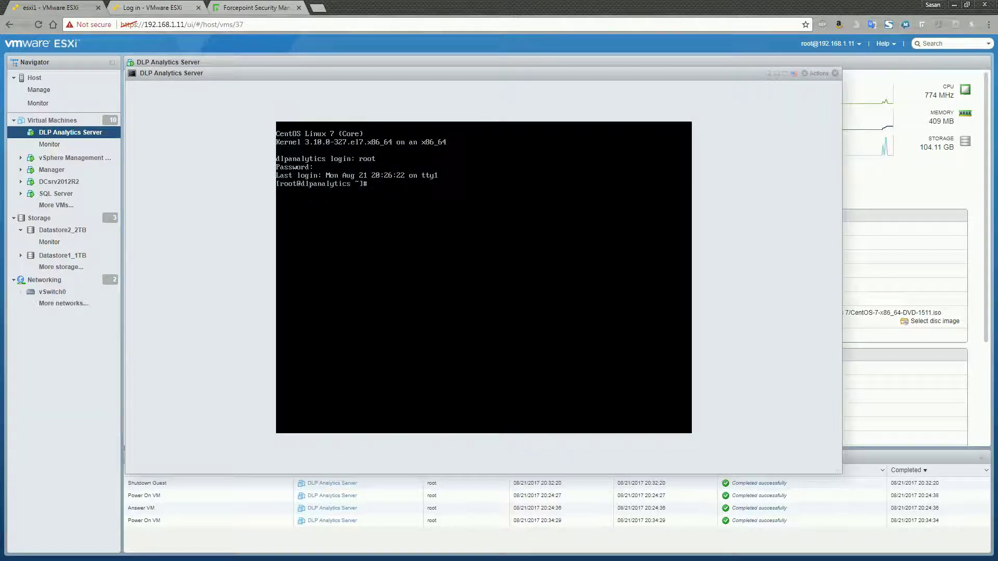
text(ls)
key(Return)
- Move up to the filesystem root with cd .. and list its directories
text(cd ..)
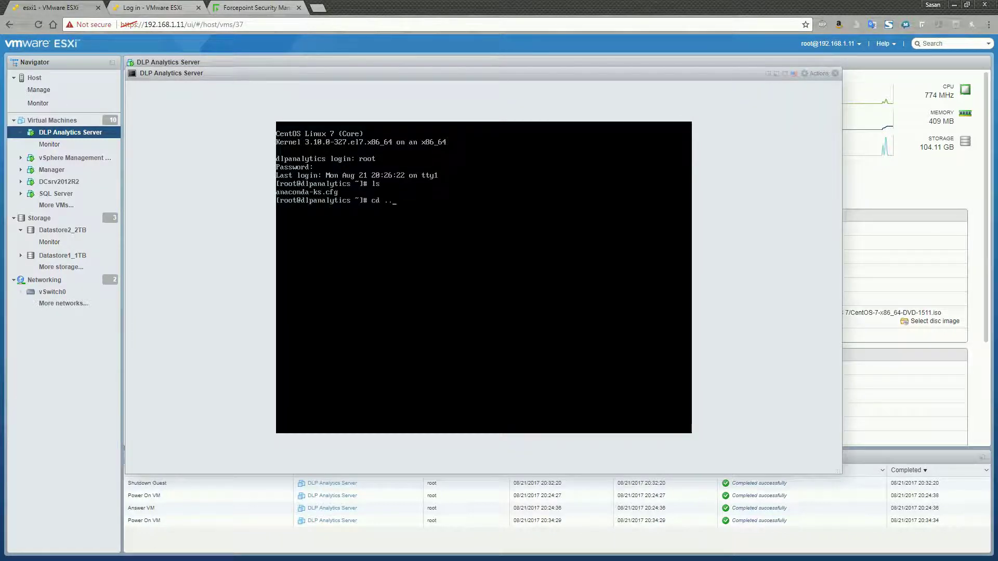
key(Return)
text(ls)
key(Return)
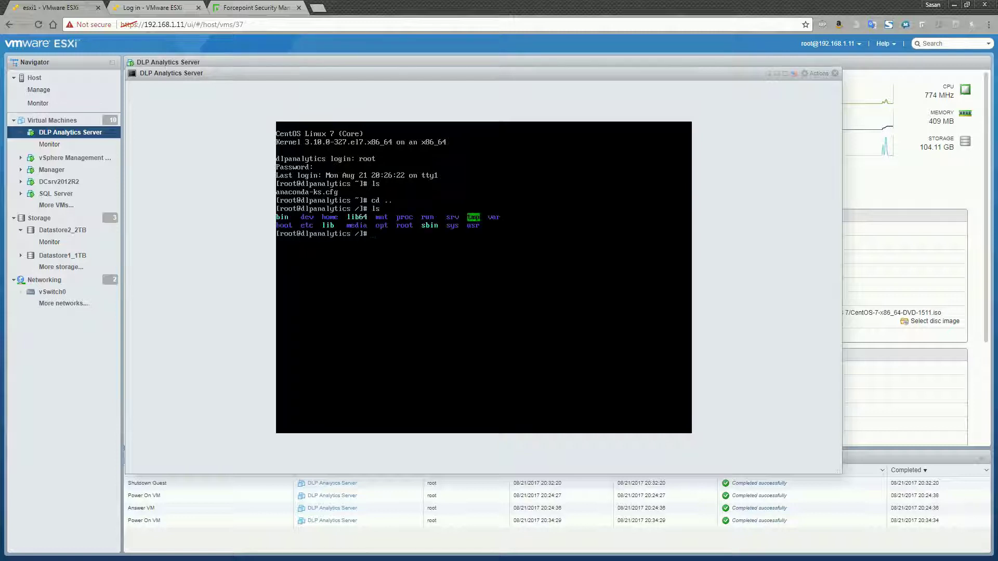
- Change into the tmp directory and list its contents
text(tmp)
key(Return)
text(c)
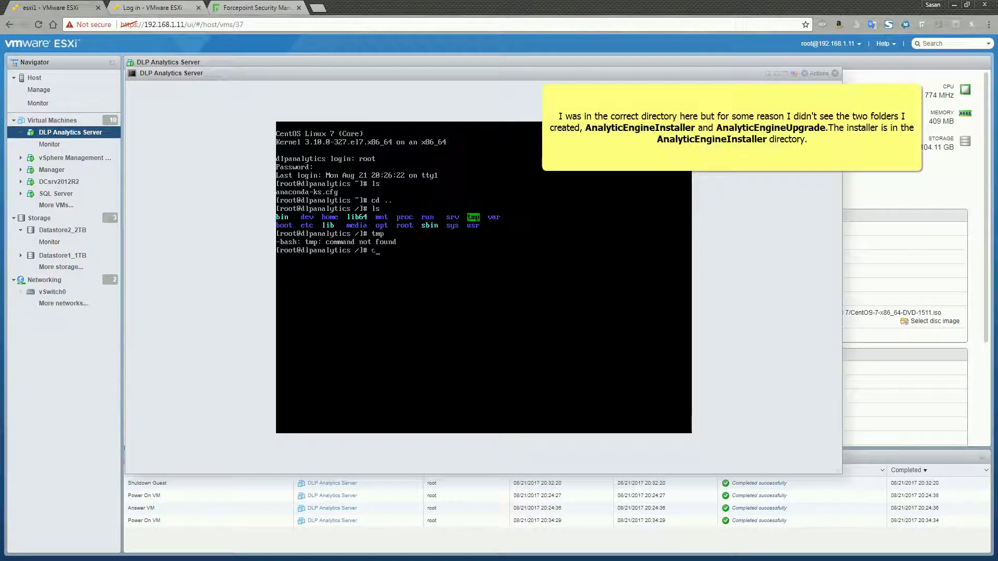
text(d tmp)
key(Return)
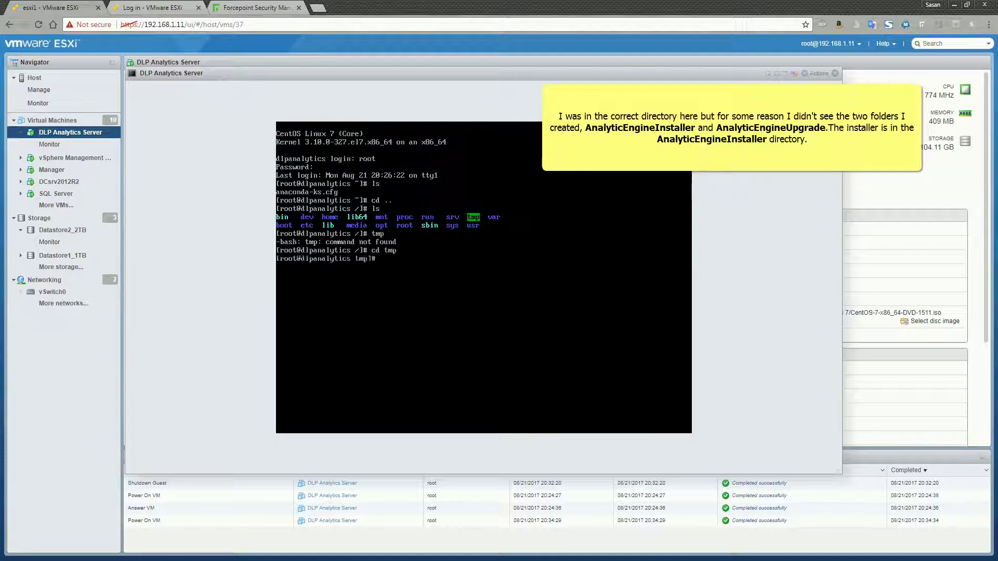
text(ls)
key(Return)
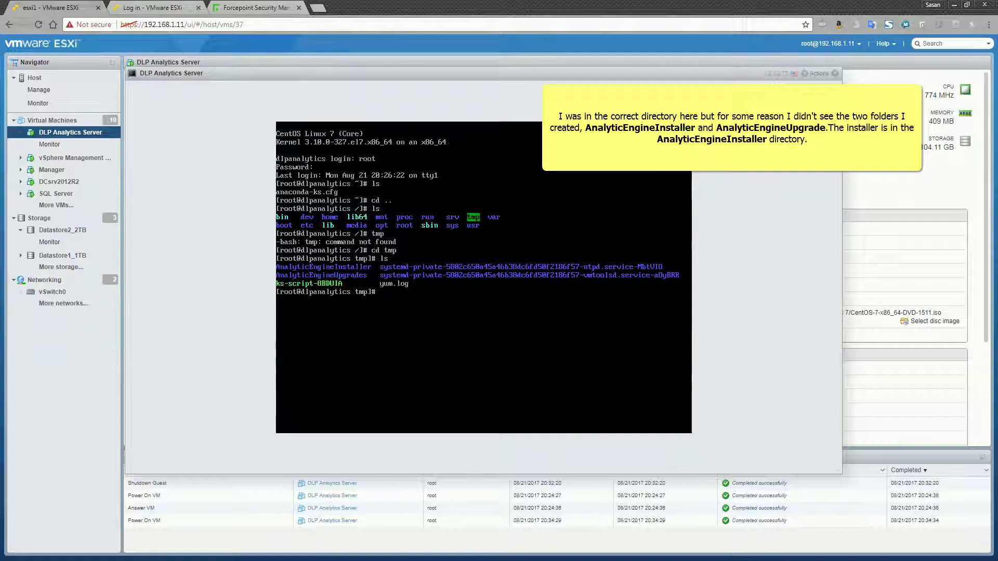
- Go back up to / and into the root home directory, then list it
text(cd ..)
key(Return)
text(cd ..)
key(Return)
text(root)
key(Return)
text(cd)
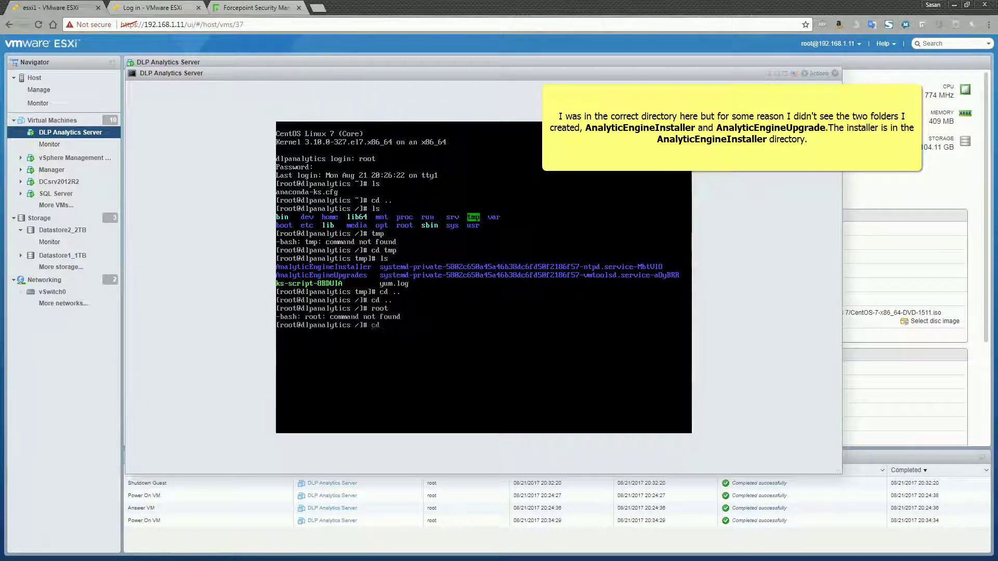
text( root)
key(Return)
text(ls)
key(Return)
- Return to /tmp and list its contents again
text(cd..)
key(Return)
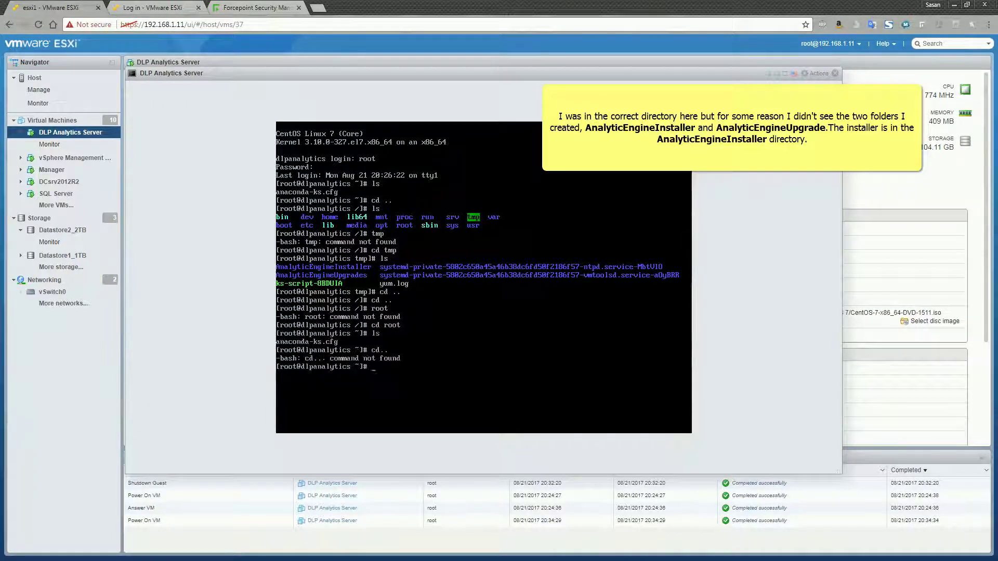
text(cd tmp)
key(Return)
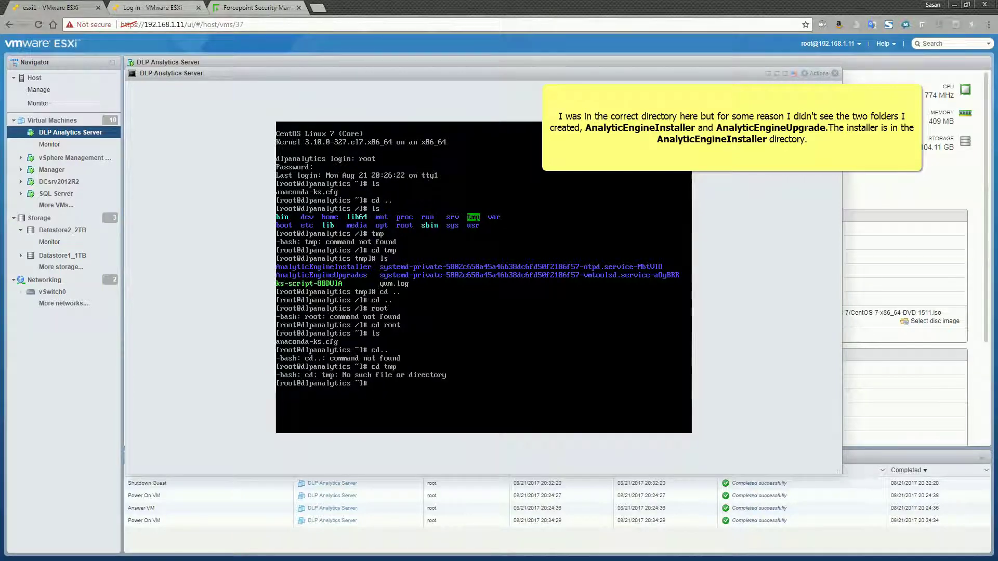
text(cd ..)
key(Return)
text(cd tmp)
key(Return)
text(ls)
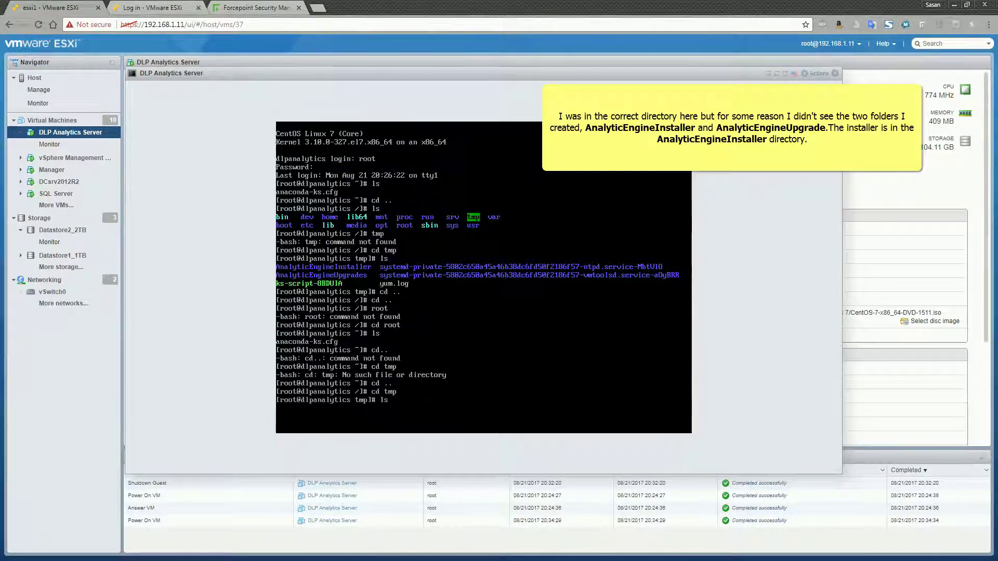
key(Return)
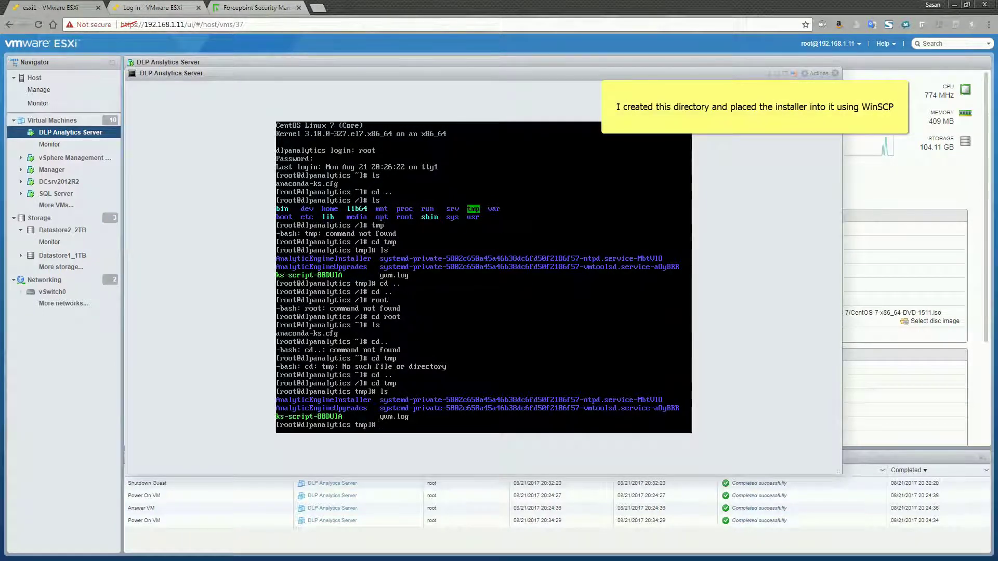
- Enter AnalyticEngineInstaller using Tab completion and list its contents
text(cd An)
key(Tab)
text(I)
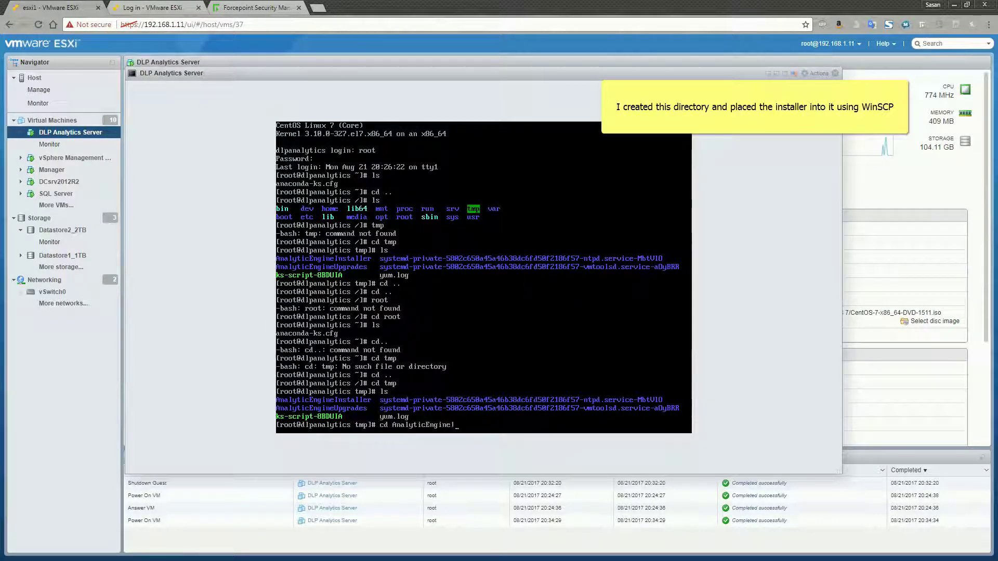
key(Tab)
key(Return)
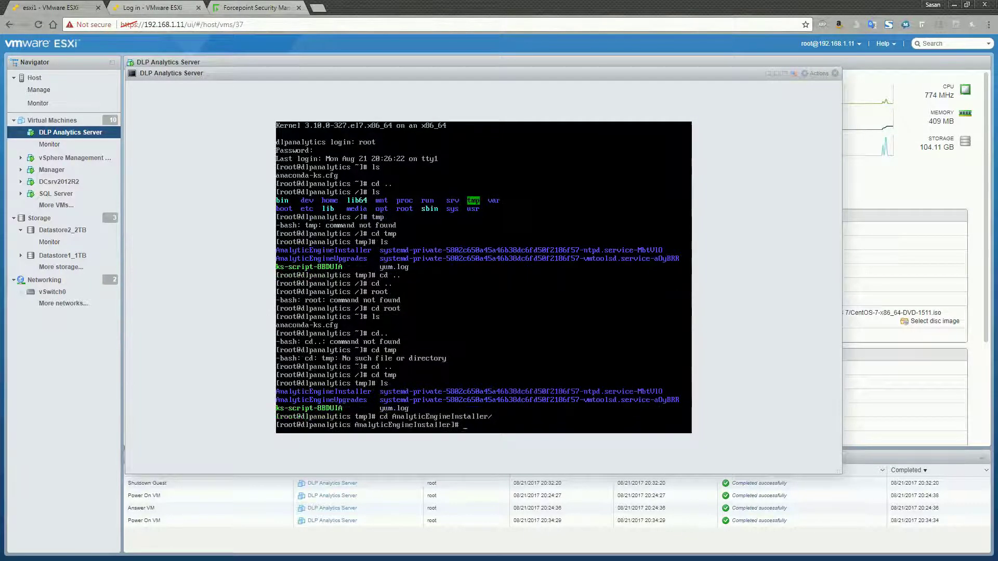
text(ls)
key(Return)
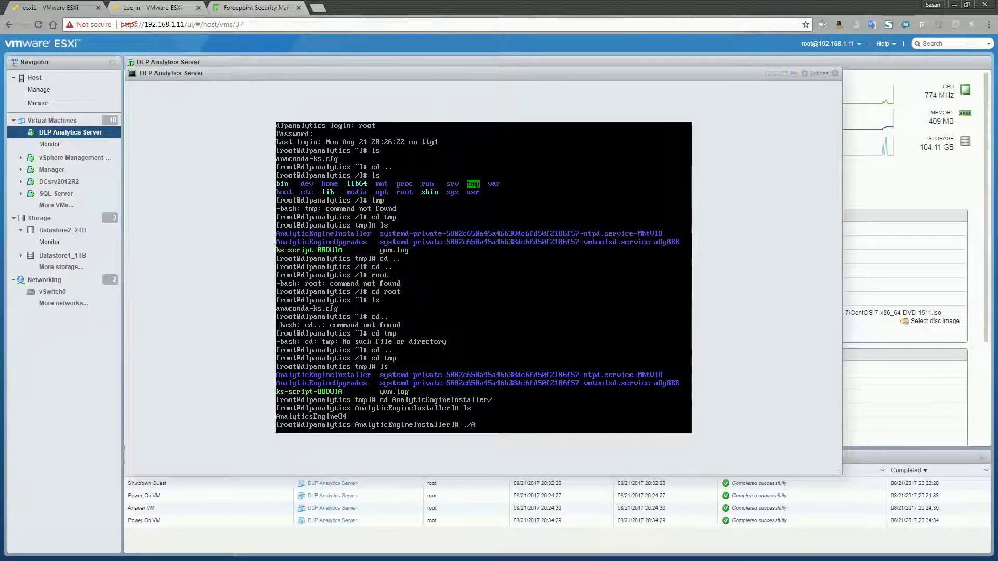
- Try running ./AnalyticsEngine84, which fails with Permission denied
text(alyticsEnti)
key(BackSpace)
key(BackSpace)
text(gine84)
key(Return)
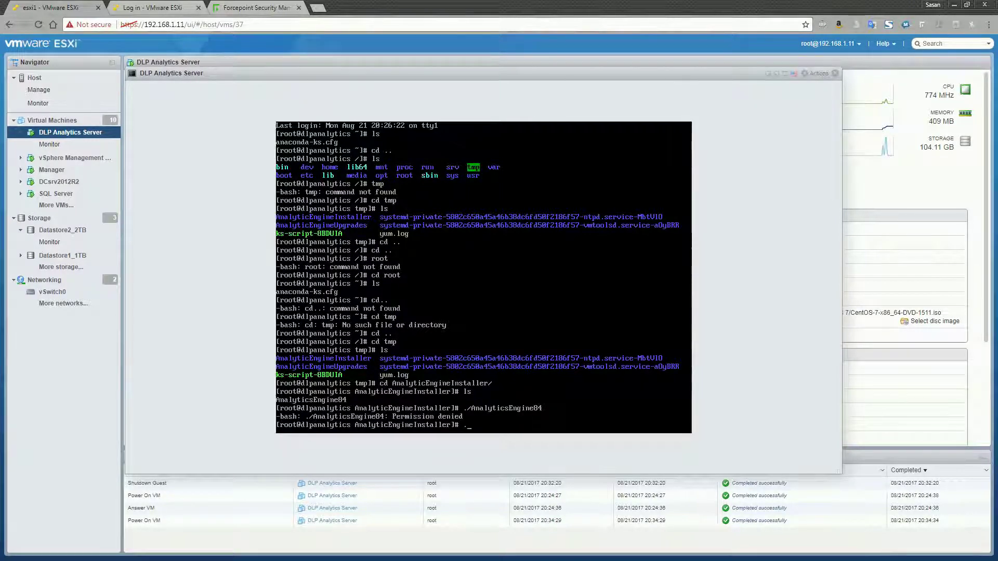
- Make AnalyticsEngine84 executable with chmod +x
text(.)
key(BackSpace)
text(chmod +x Ana)
key(Tab)
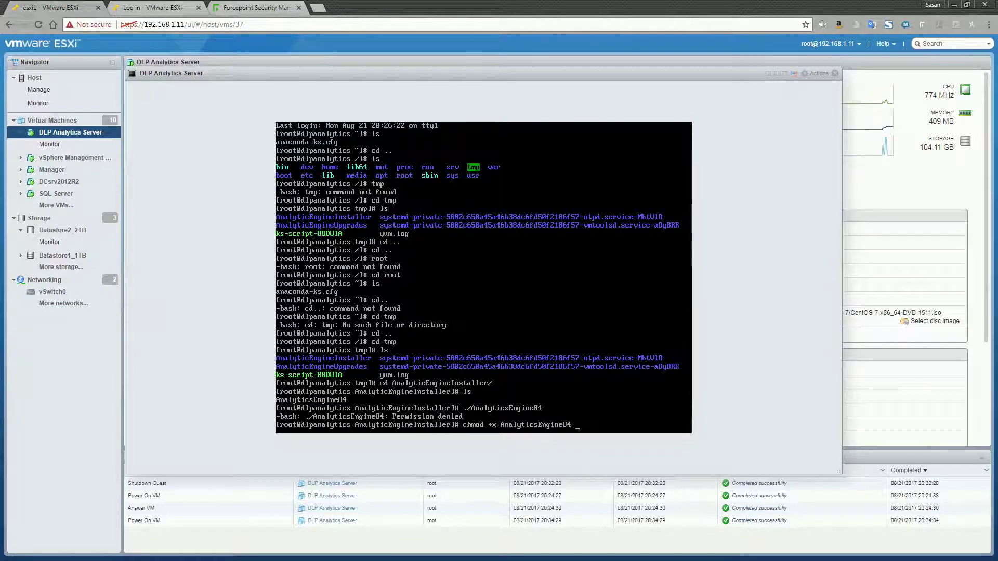
key(Return)
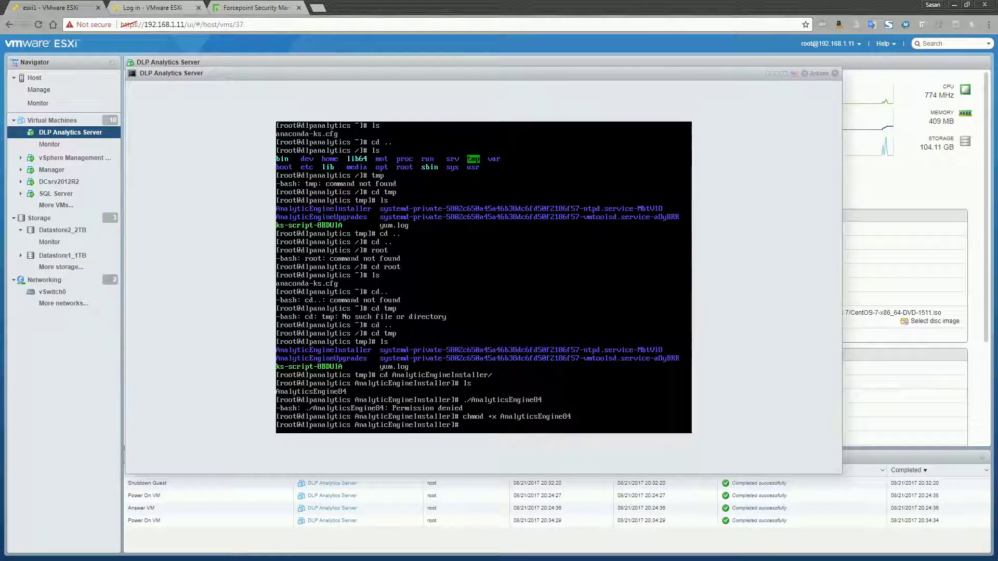
text(./AnalyticsEngine84)
- Run ./AnalyticsEngine84, page through the license and accept it with yes
key(Return)
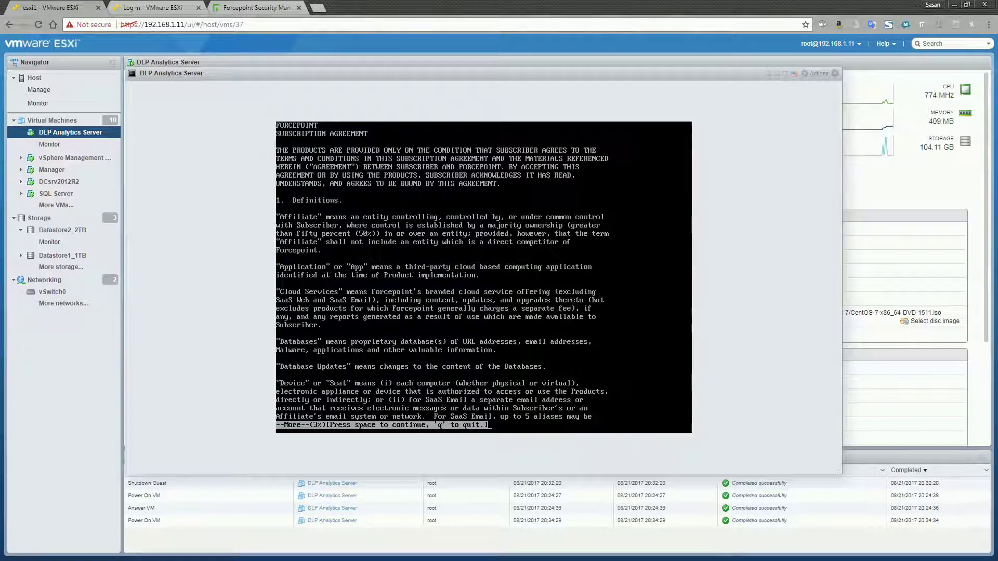
key(space)
key(space)
key(space)
key(space)
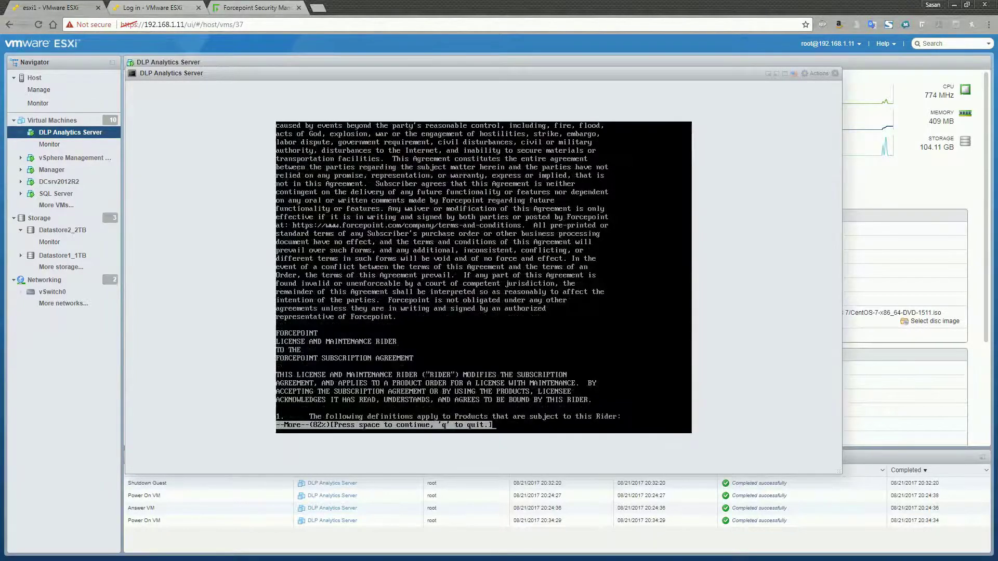
key(space)
key(space)
key(space)
key(space)
key(space)
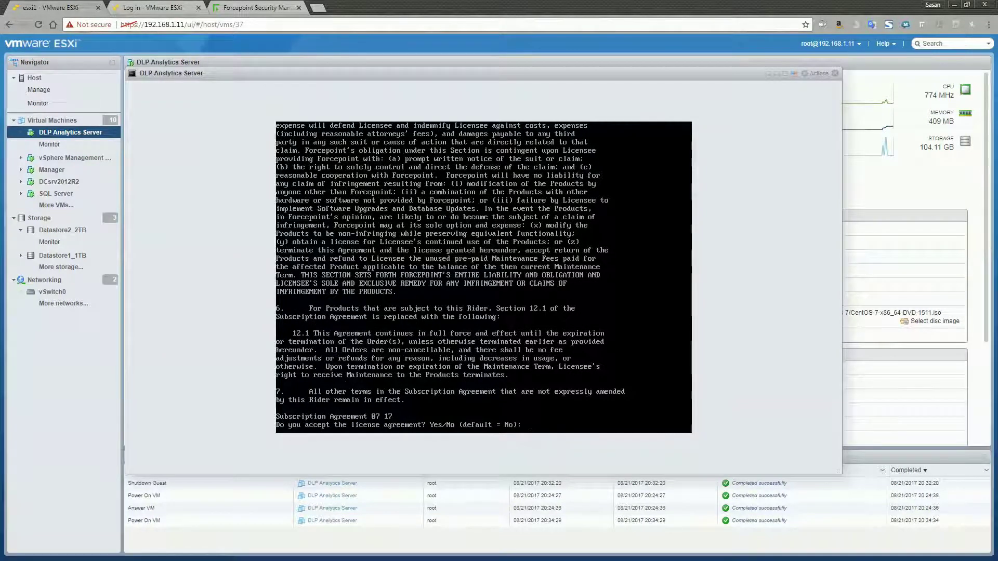
text(yes)
key(Return)
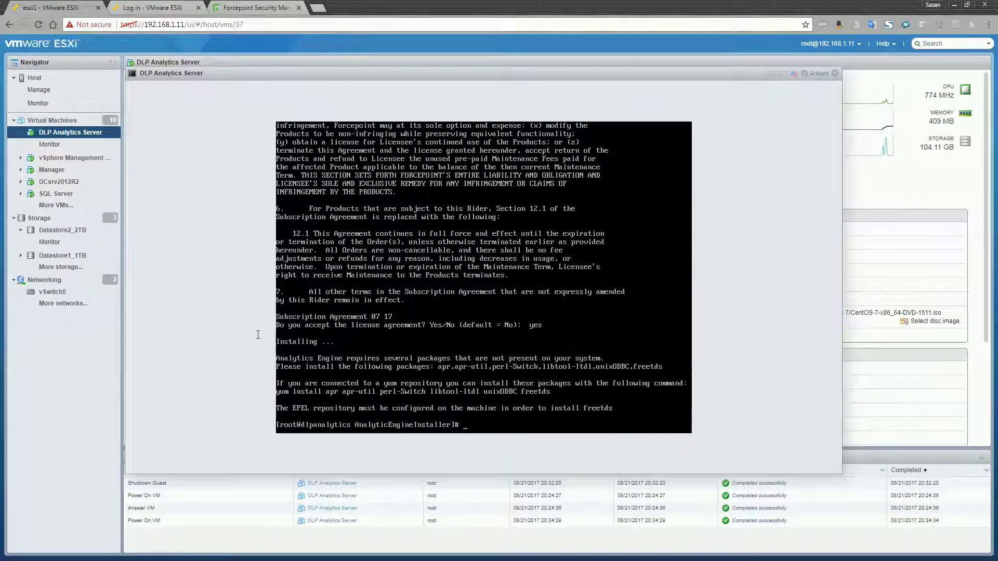
- Yum-install apr, apr-util, perl-Switch, libtool-ltdl, unixODBC and freetds, accepting the CentOS 7 key
text(yum install apr apr-util)
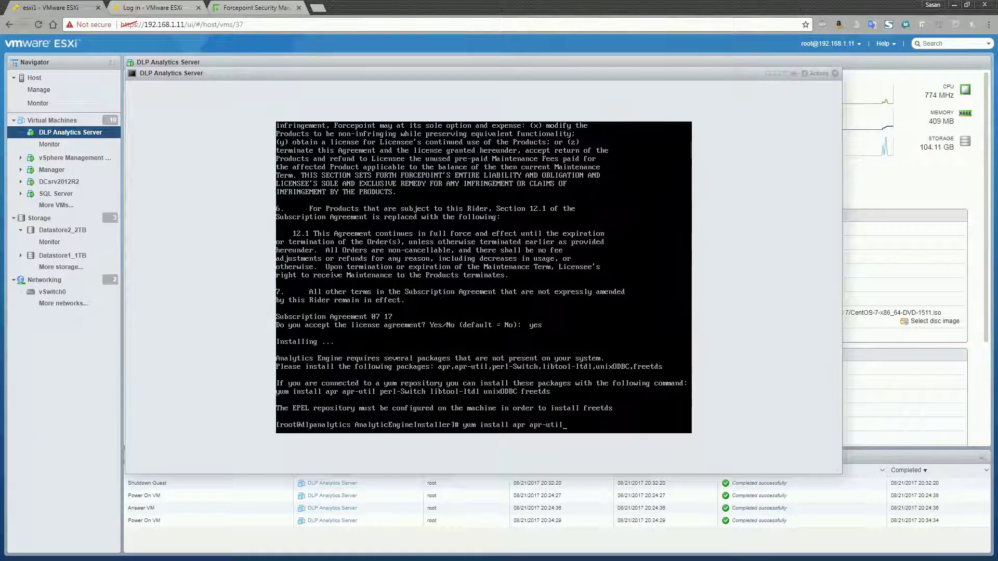
text( perl-Switch libtool-ltdl unixODBC)
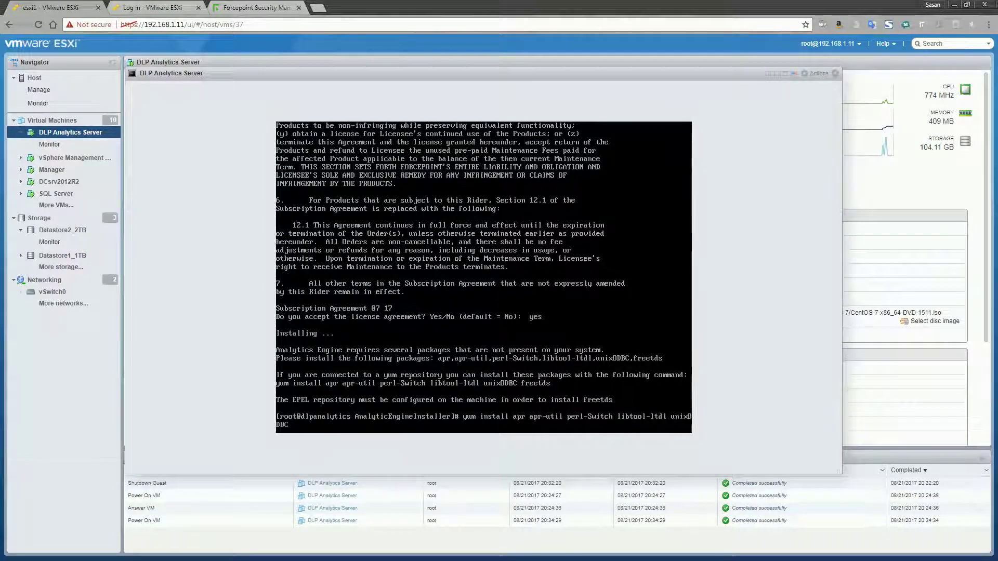
text( freetds)
key(Return)
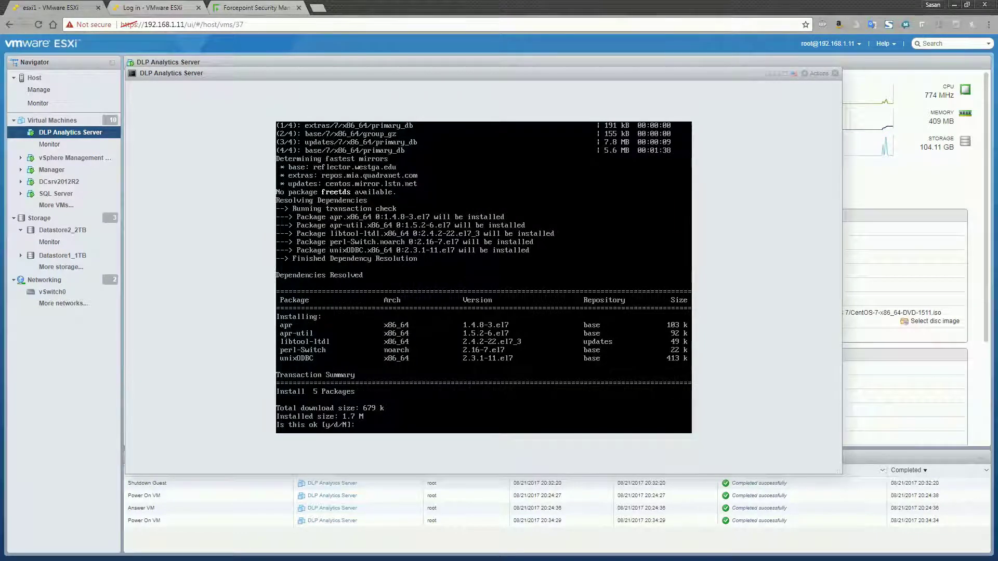
text(y)
key(Return)
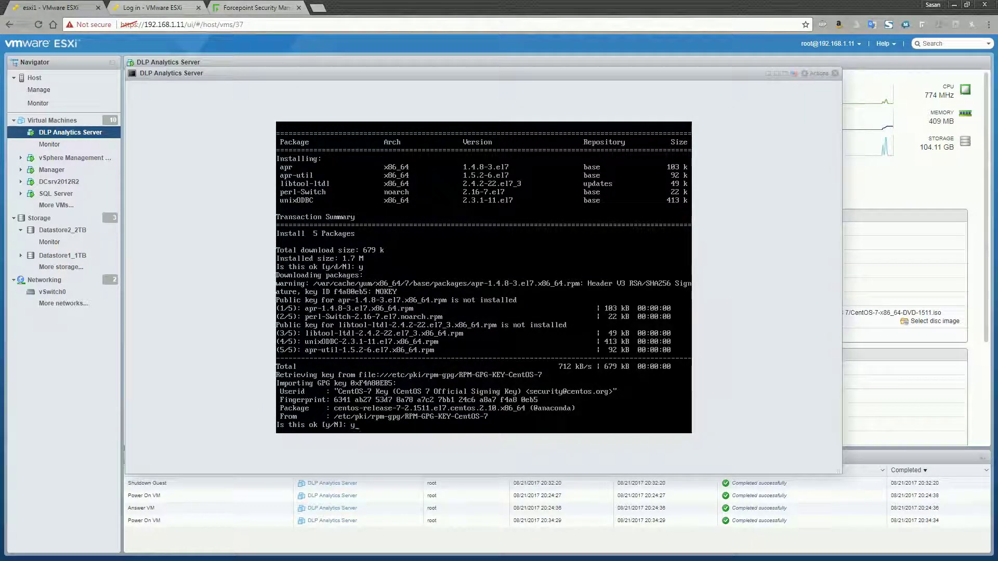
text(y)
key(Return)
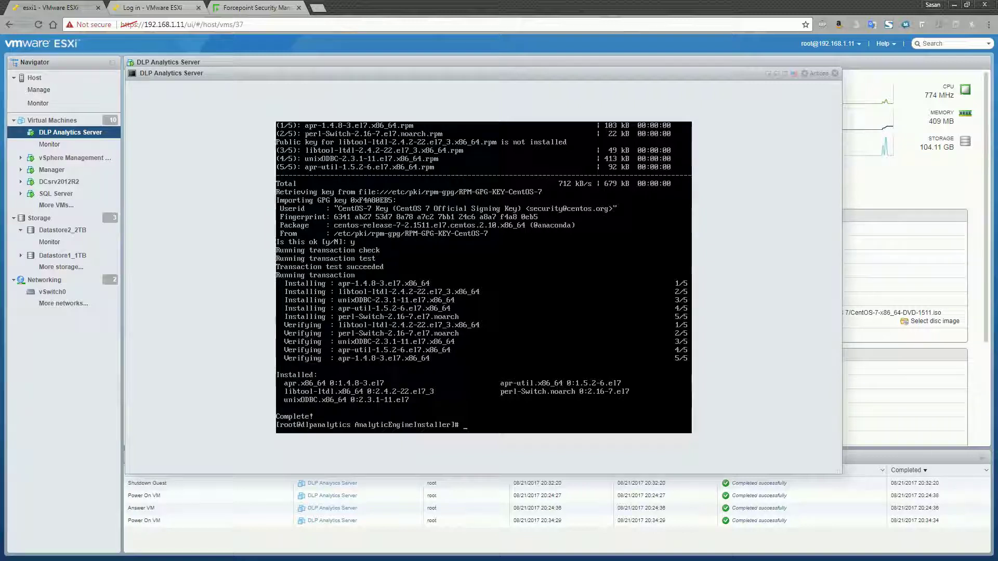
- Rerun ./AnalyticsEngine84 and accept the licence with Yes
key(Up)
key(Up)
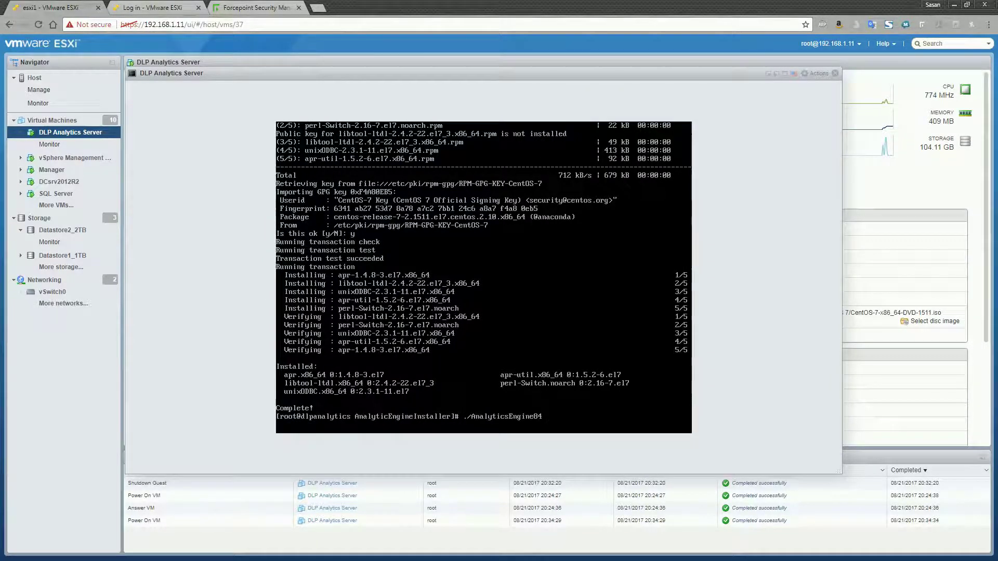
key(Return)
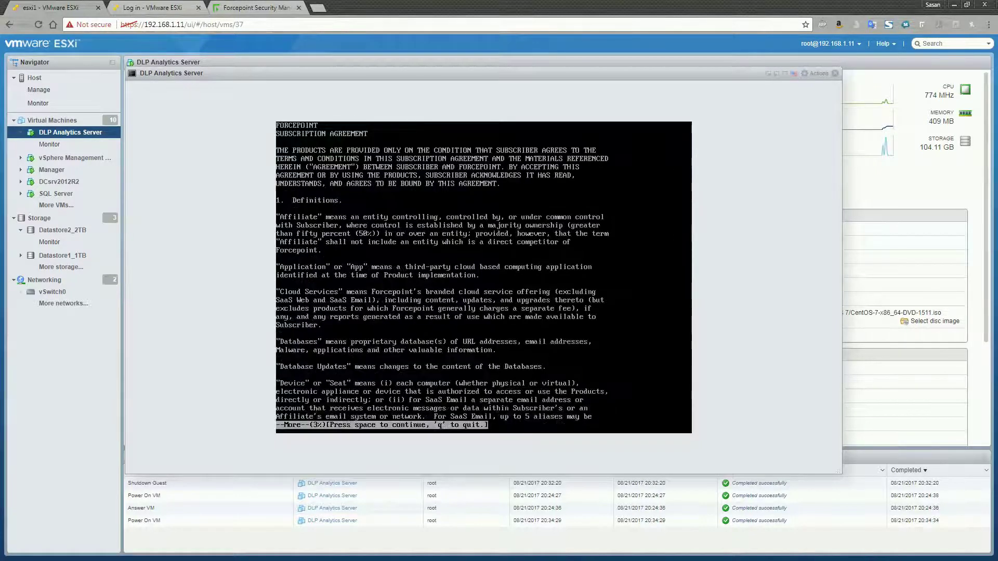
key(space)
key(space)
key(space)
key(space)
key(space)
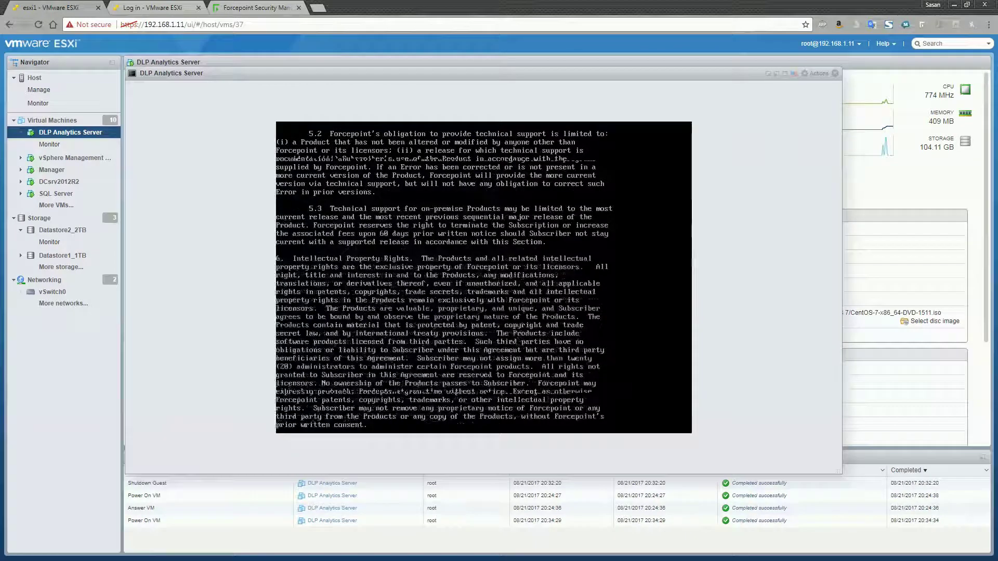
key(space)
key(space)
key(space)
key(space)
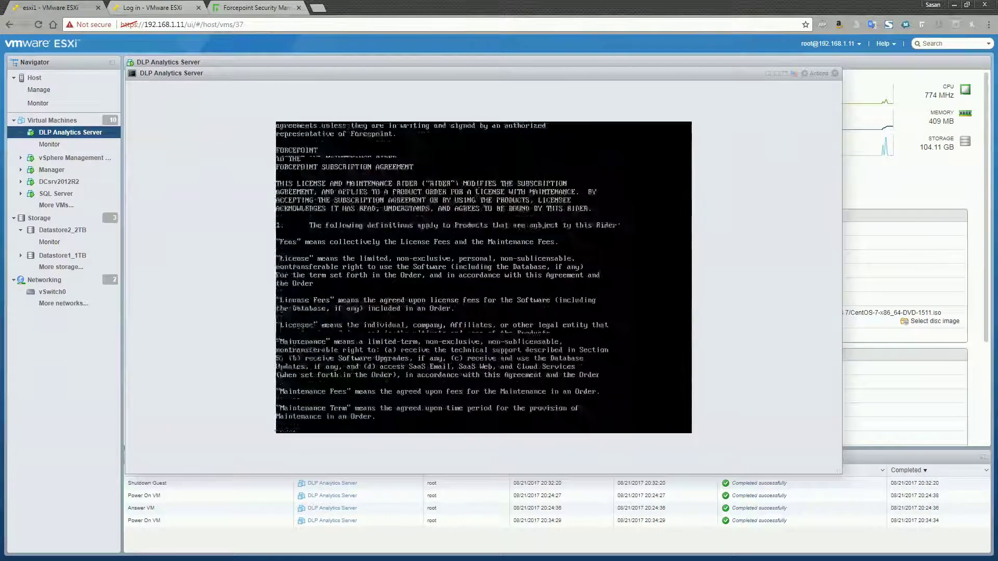
key(space)
key(space)
key(space)
key(space)
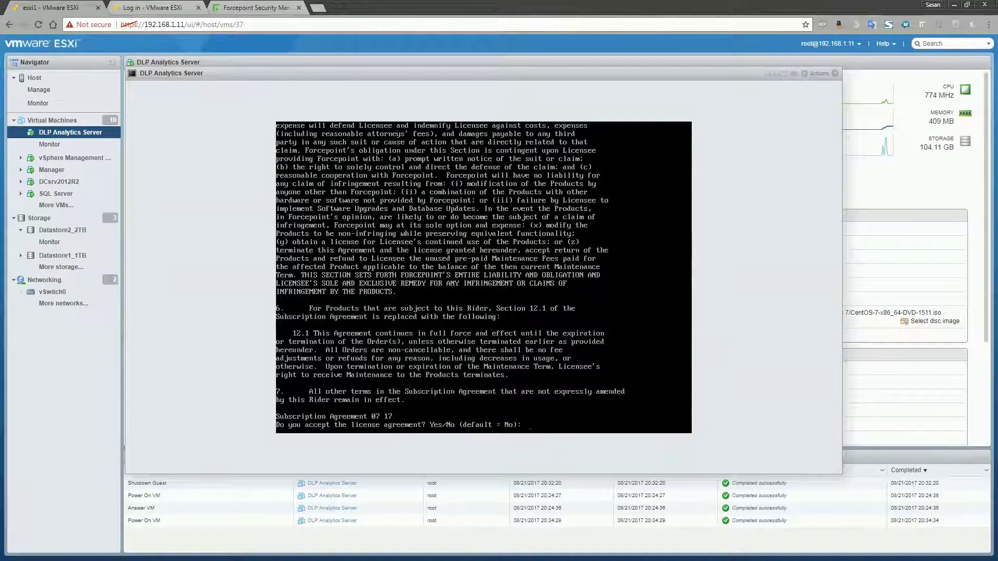
text(Yes)
key(Return)
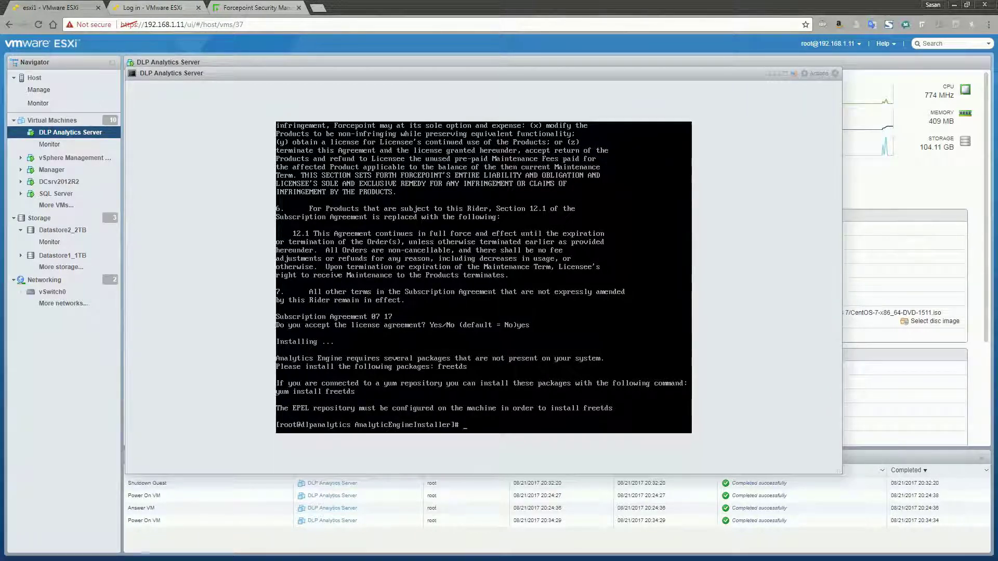
- Install epel-release with yum -y and confirm the EPEL repo via yum repolist
text(yum -y install epe)
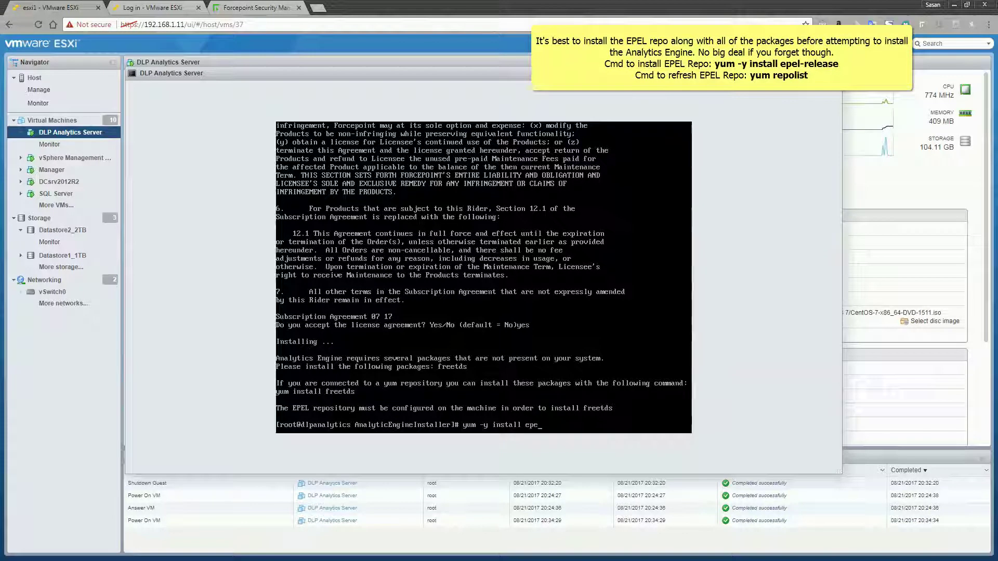
text(l-release)
key(Return)
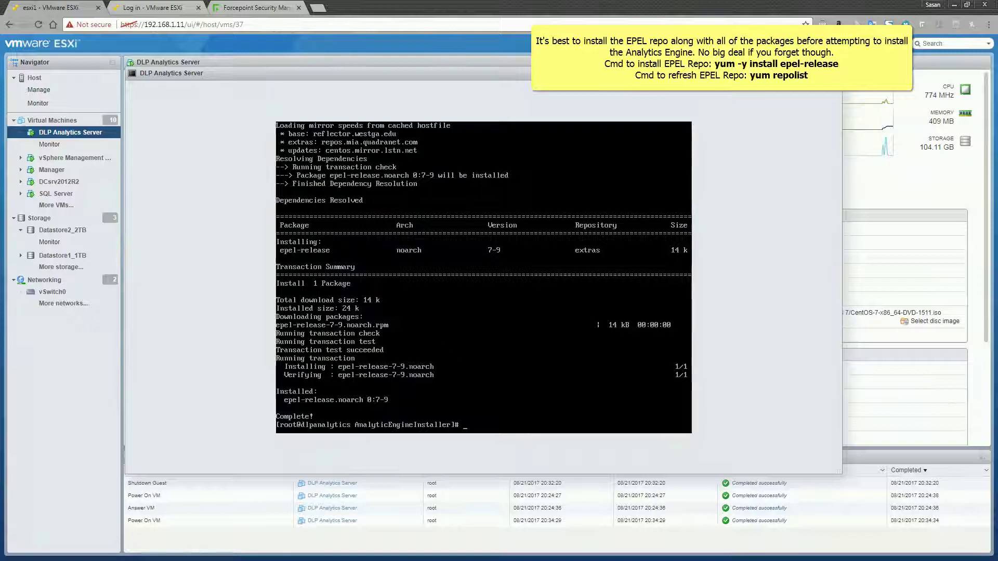
text(yum p)
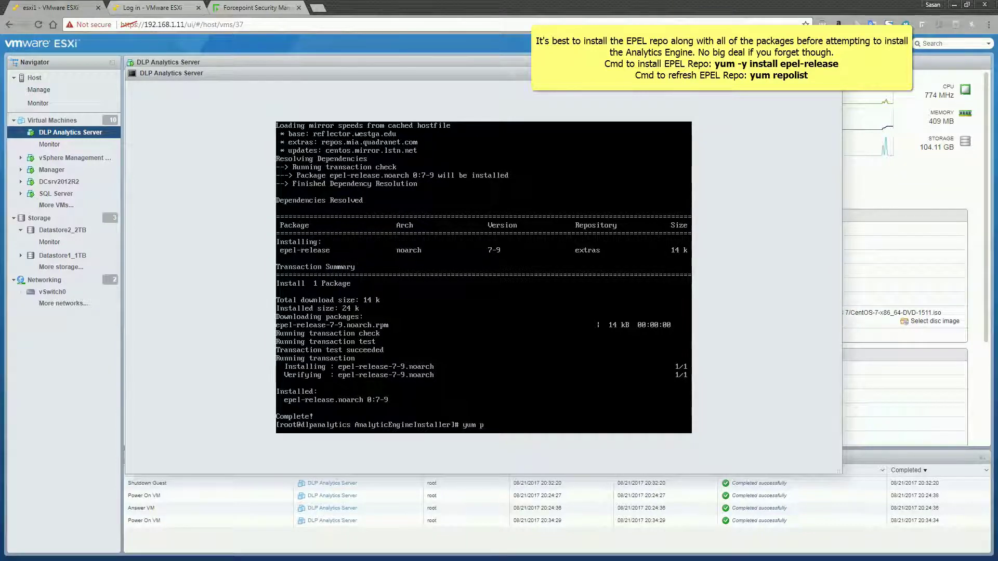
key(BackSpace)
text(repolist)
key(Return)
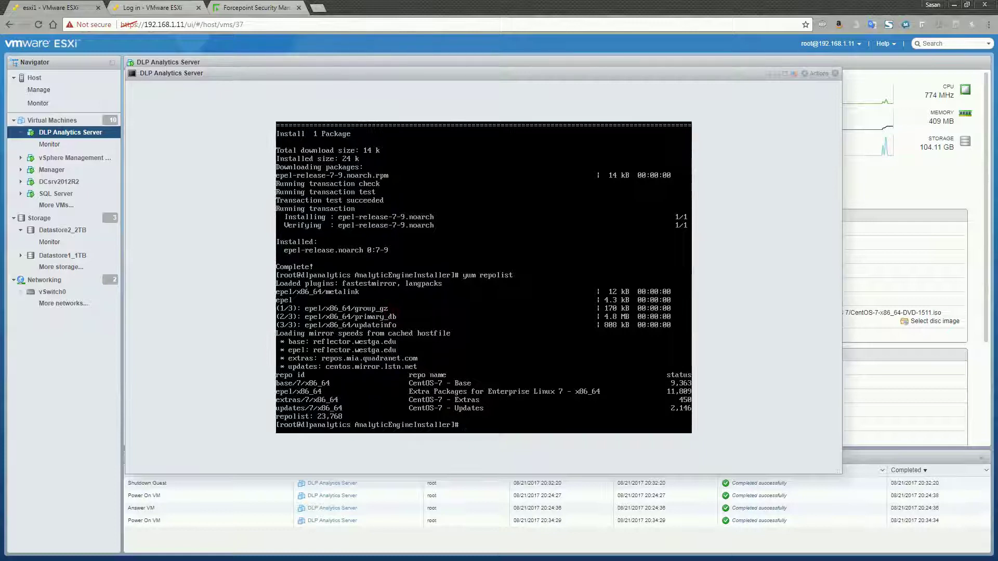
- Install freetds with yum, confirming the download and the EPEL signing key import
key(Up)
key(Up)
key(Up)
key(Up)
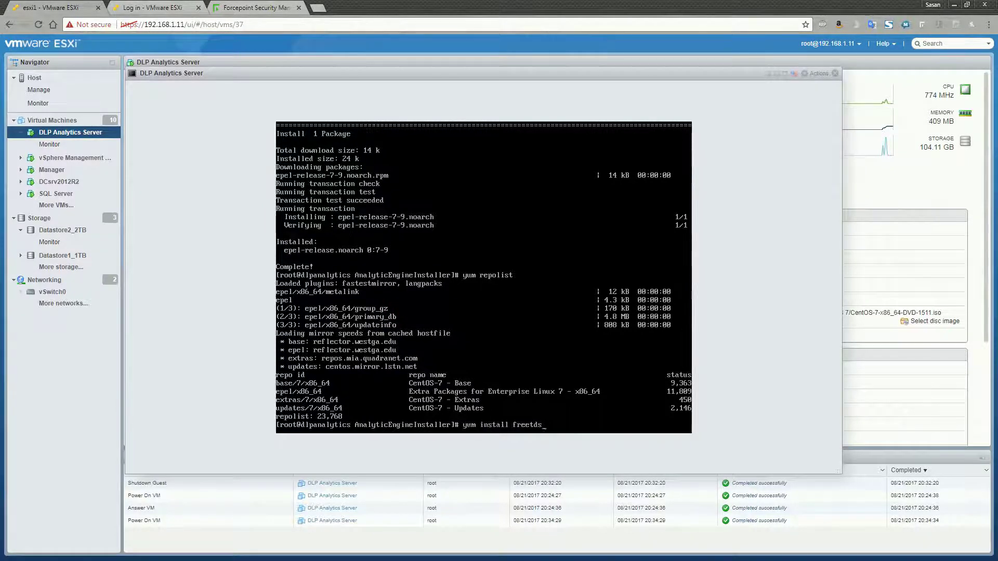
key(Return)
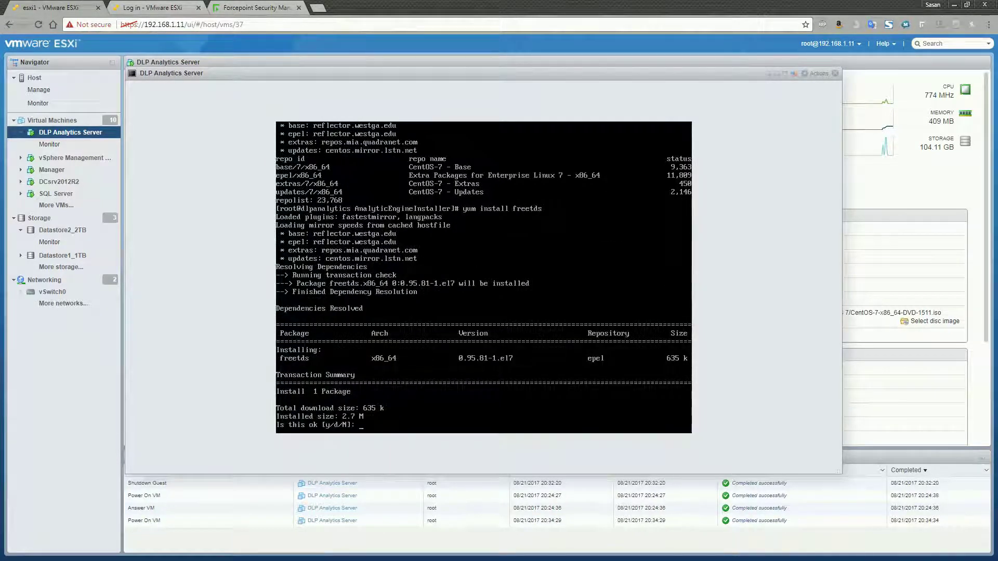
text(y)
key(Return)
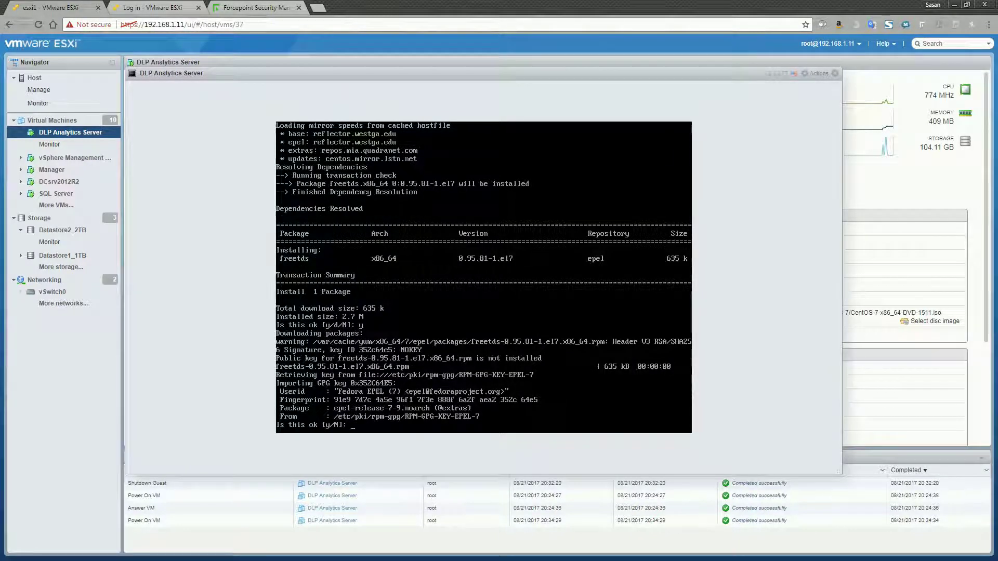
text(y)
key(Return)
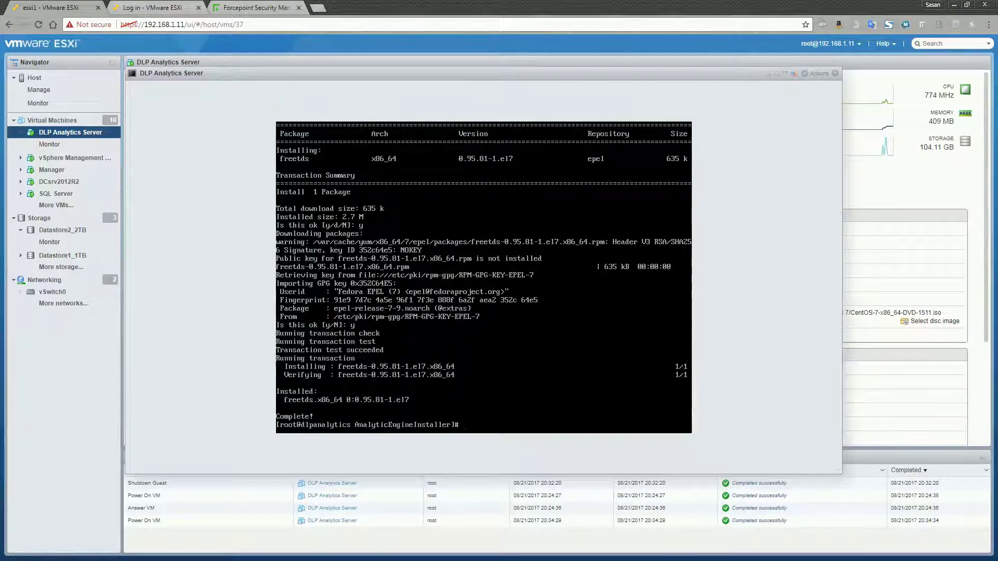
text(yum install freetds)
key(Up)
key(Up)
key(Up)
- Rerun the Analytics Engine installer and accept the licence with Yes
key(Return)
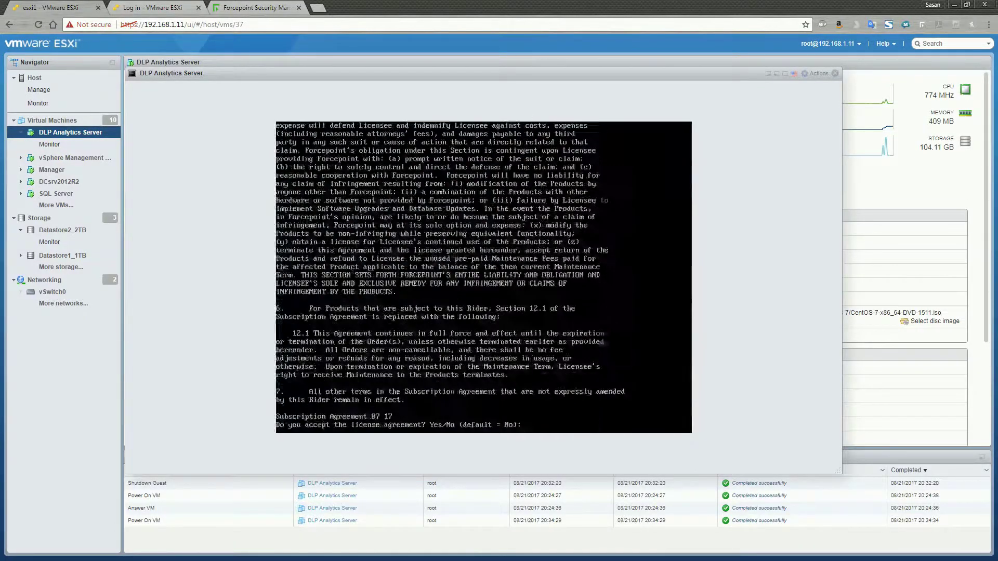
text(Yes)
key(Return)
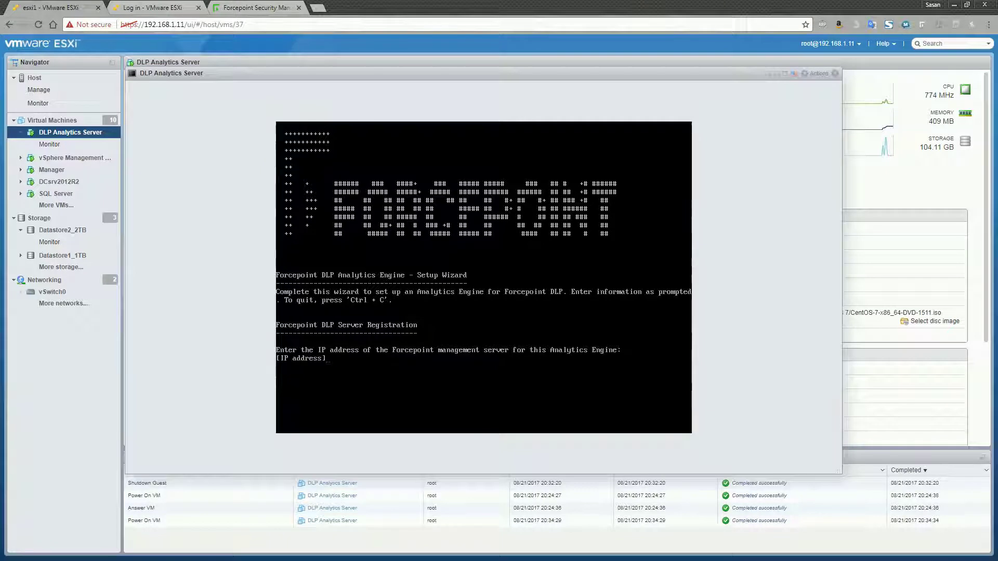
- Enter management server 192.168.1.59, user name admin and the password in the wizard
text(192.168.1.)
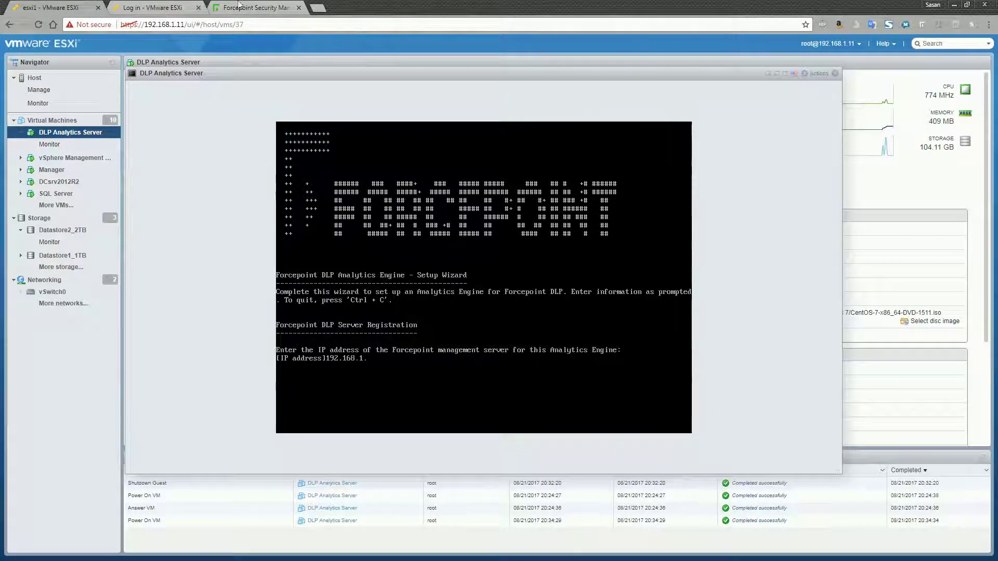
click(239, 4)
click(59, 11)
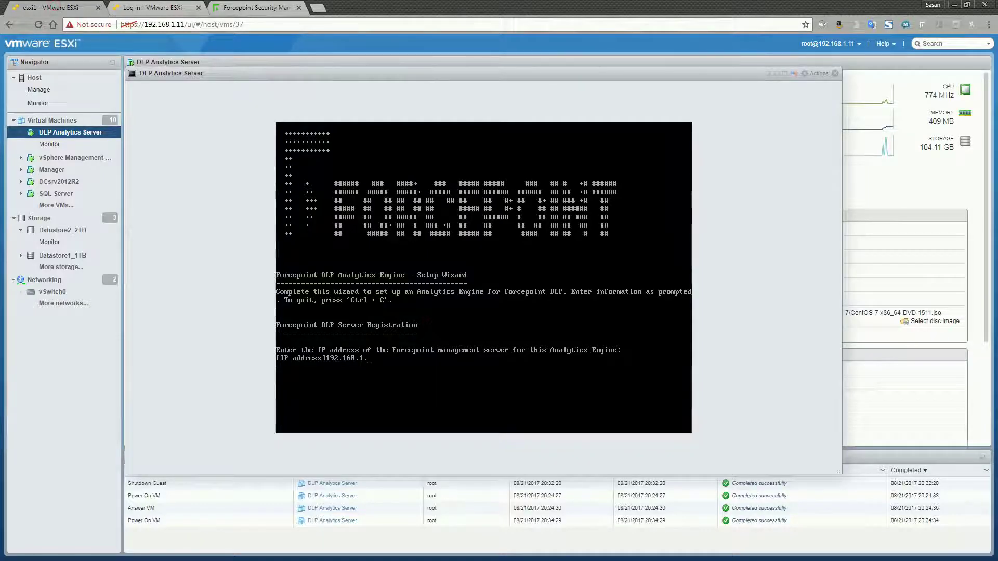
text(59)
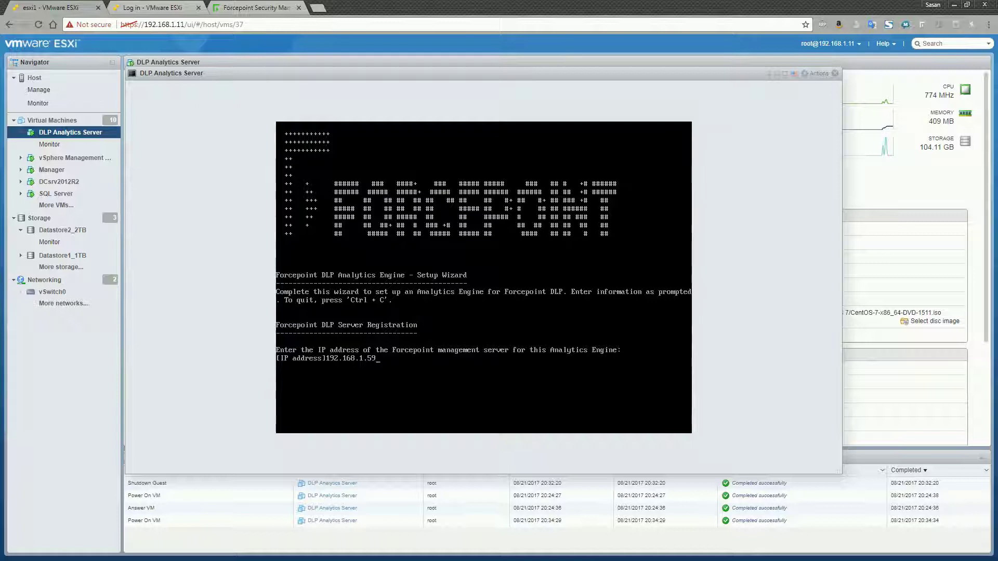
key(Return)
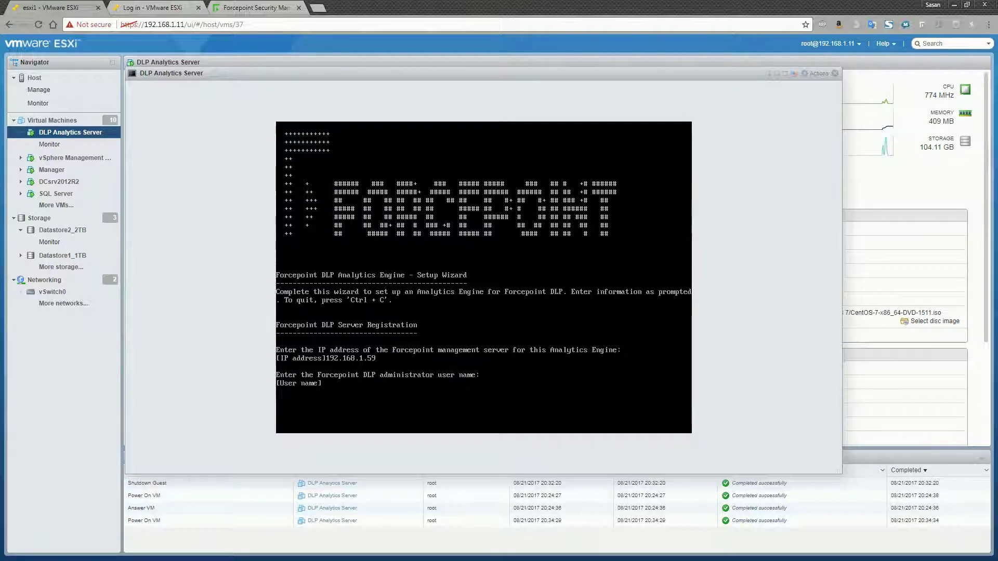
text(admin)
key(Return)
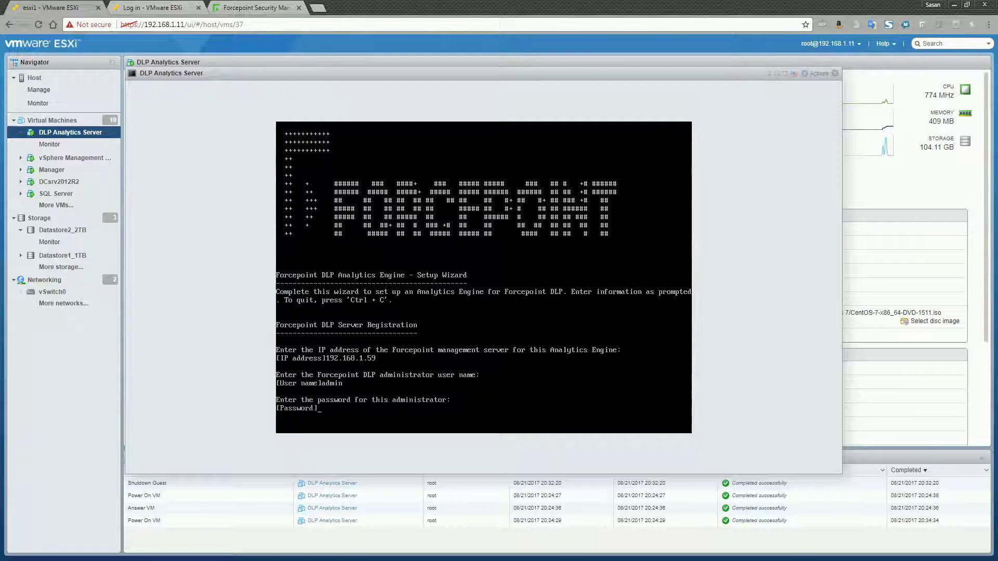
key(Return)
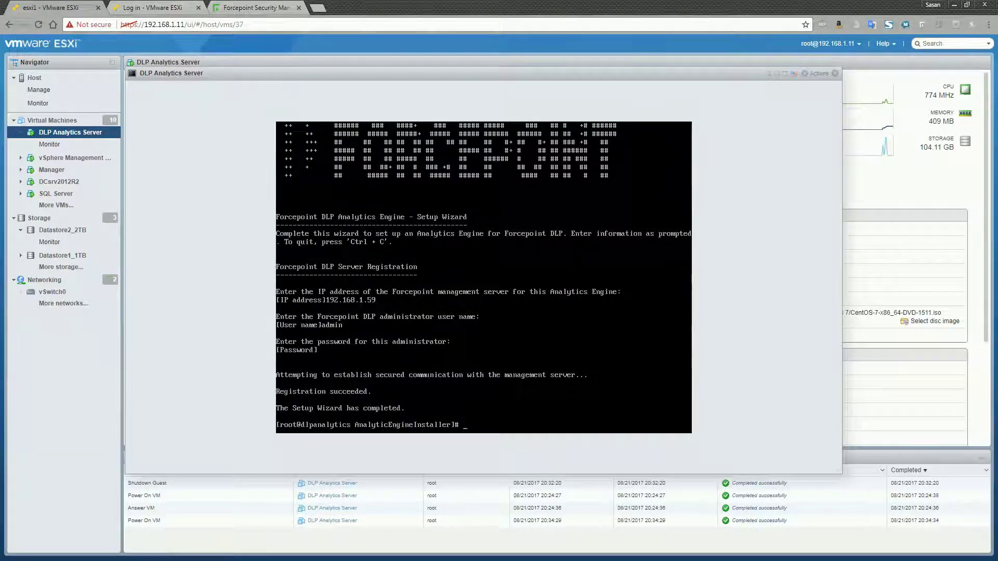
- In Forcepoint Security Manager, view System Modules and expand the dlpanalytics.rastalab.com Analytics Engine entry
click(264, 7)
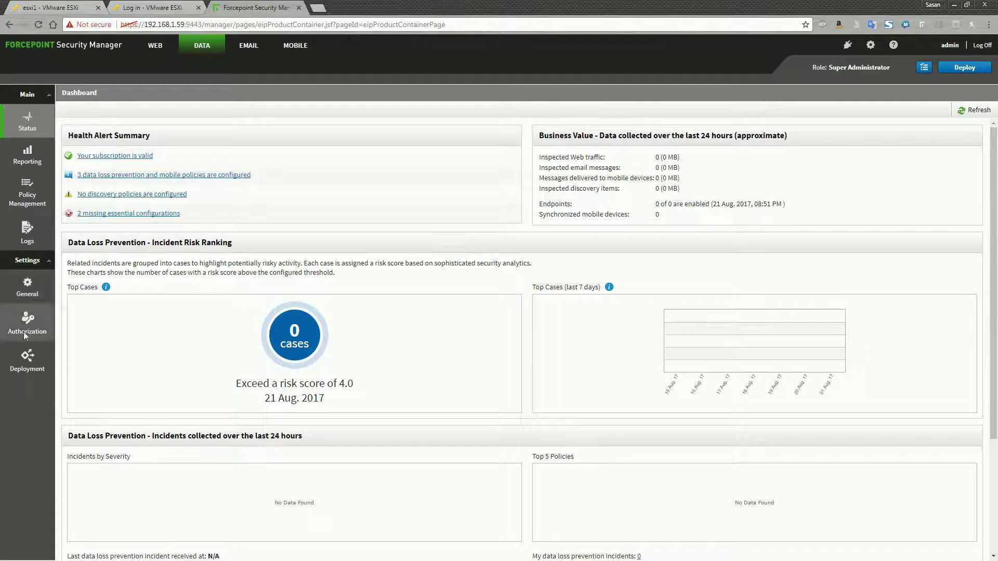
mouse_move(27, 359)
click(78, 351)
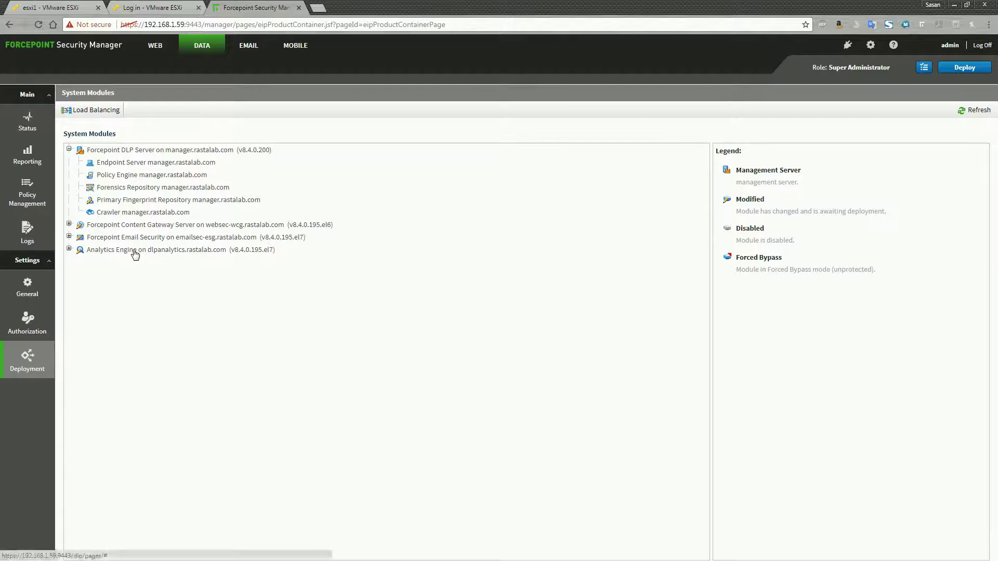
click(69, 250)
- Deploy the current settings to all modules, including the newly registered Analytics Engine, and confirm
click(69, 250)
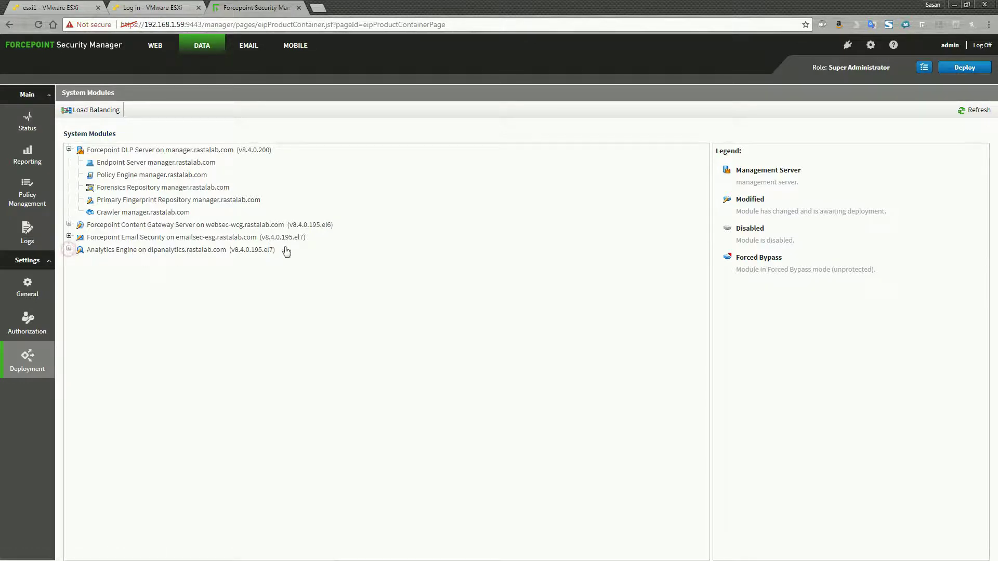
click(954, 70)
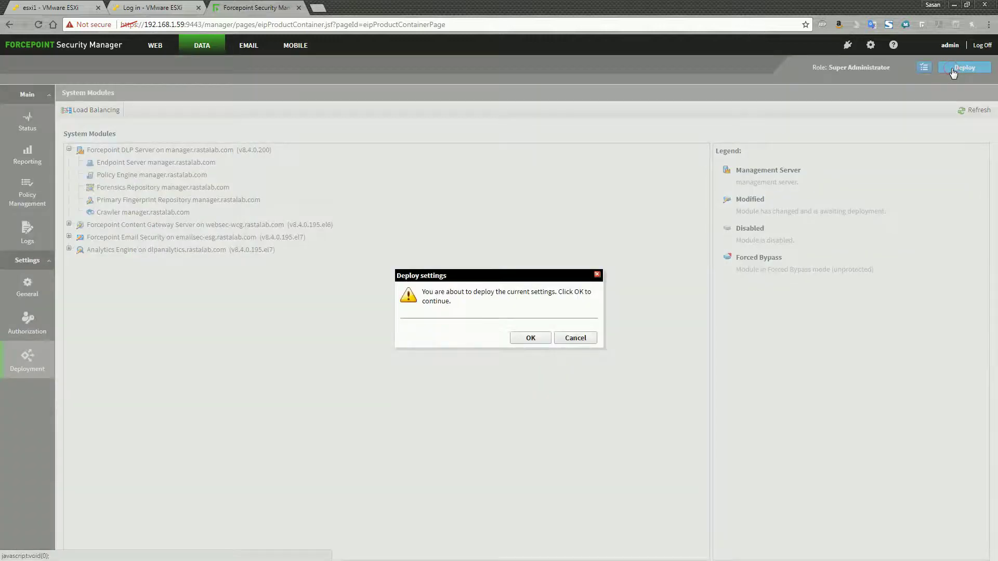
click(539, 338)
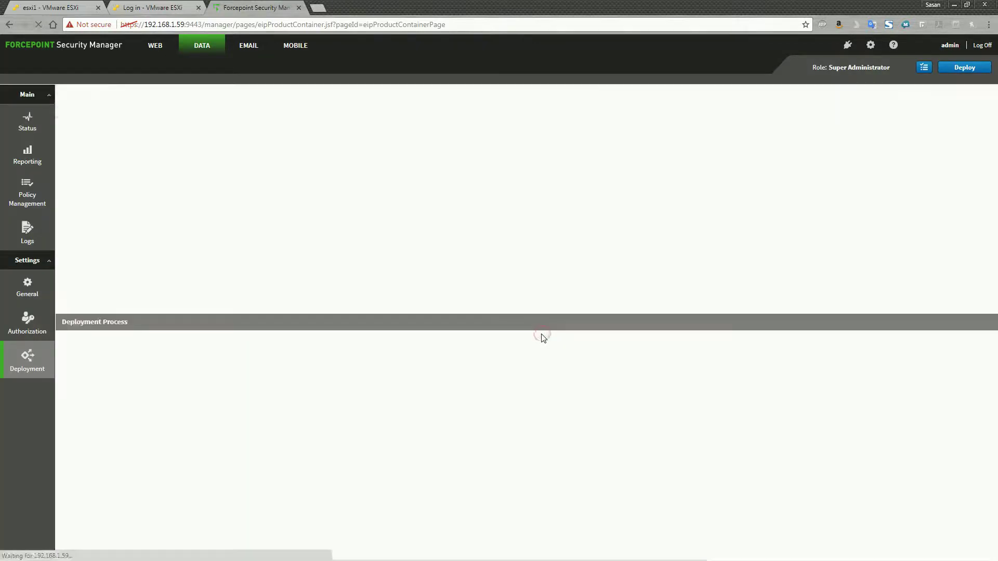